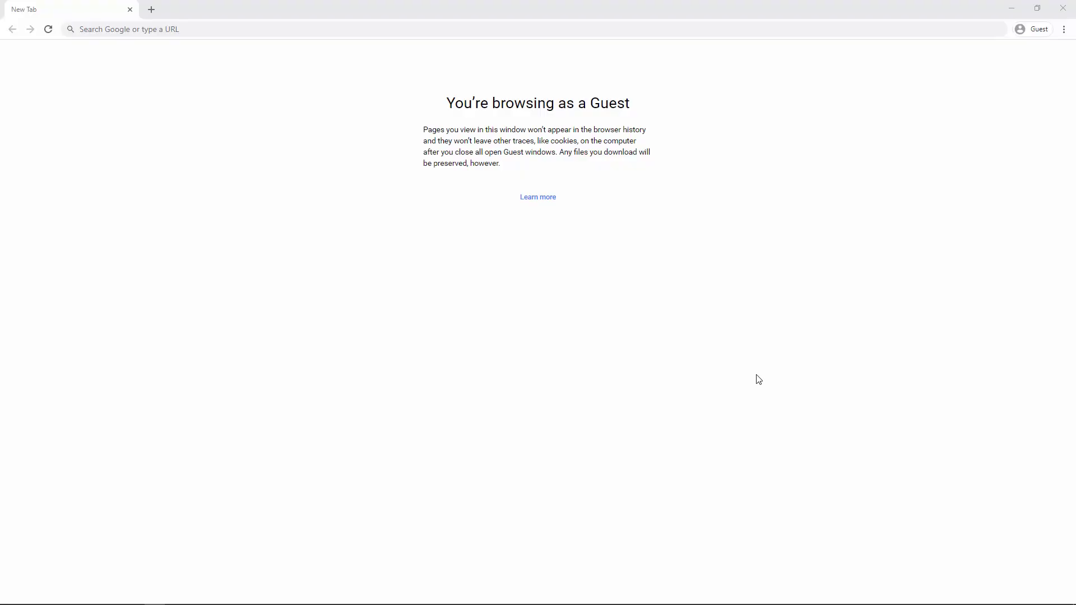
- Run a Google search for 'ors dragonfly' in Chrome
left_click(115, 28)
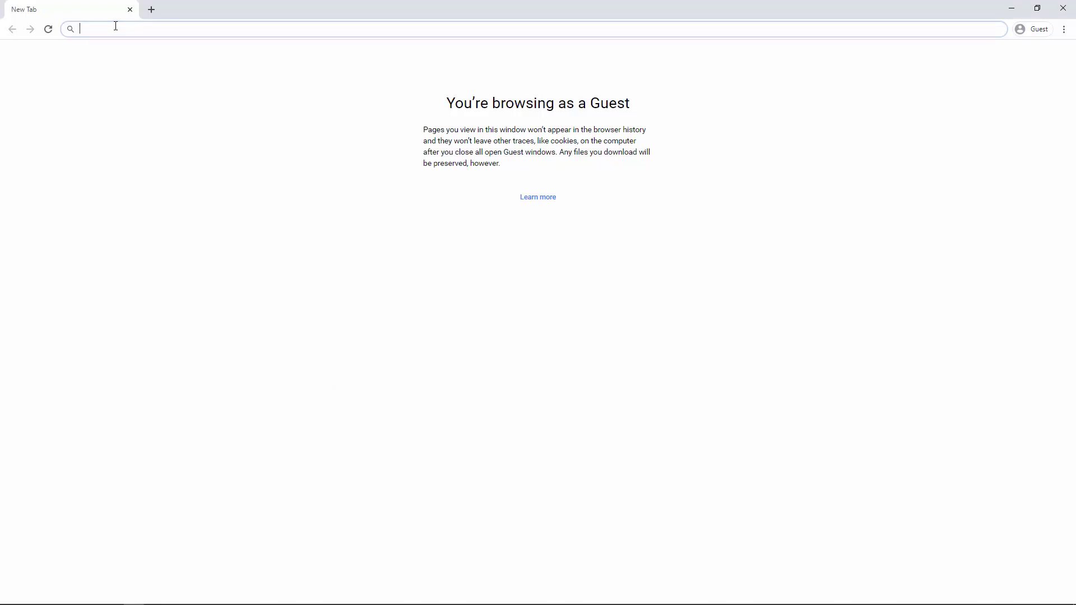
type("ors dragonf")
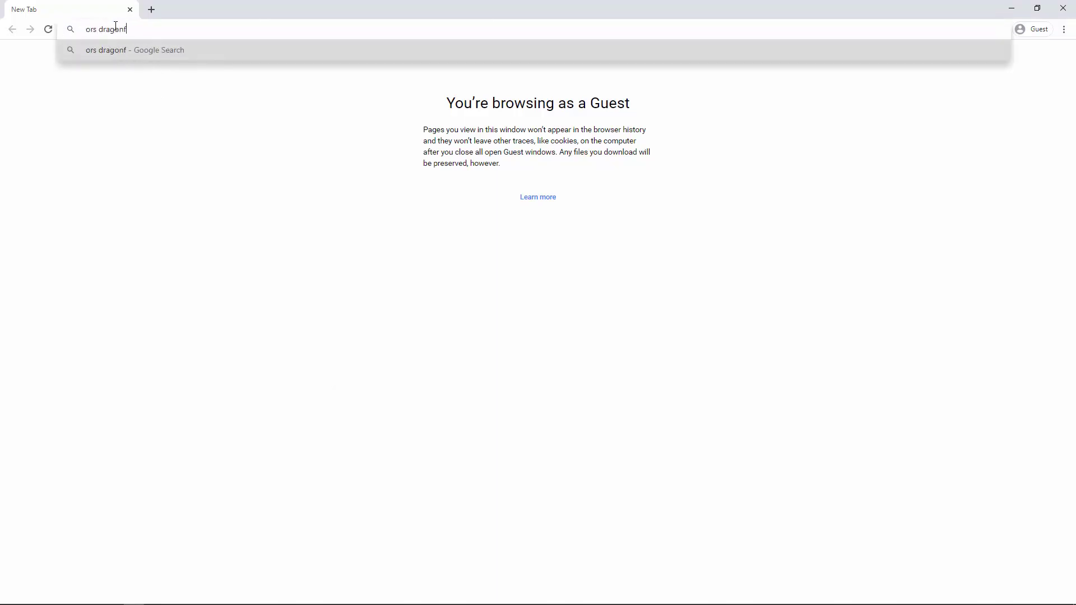
type("ly")
key("Return")
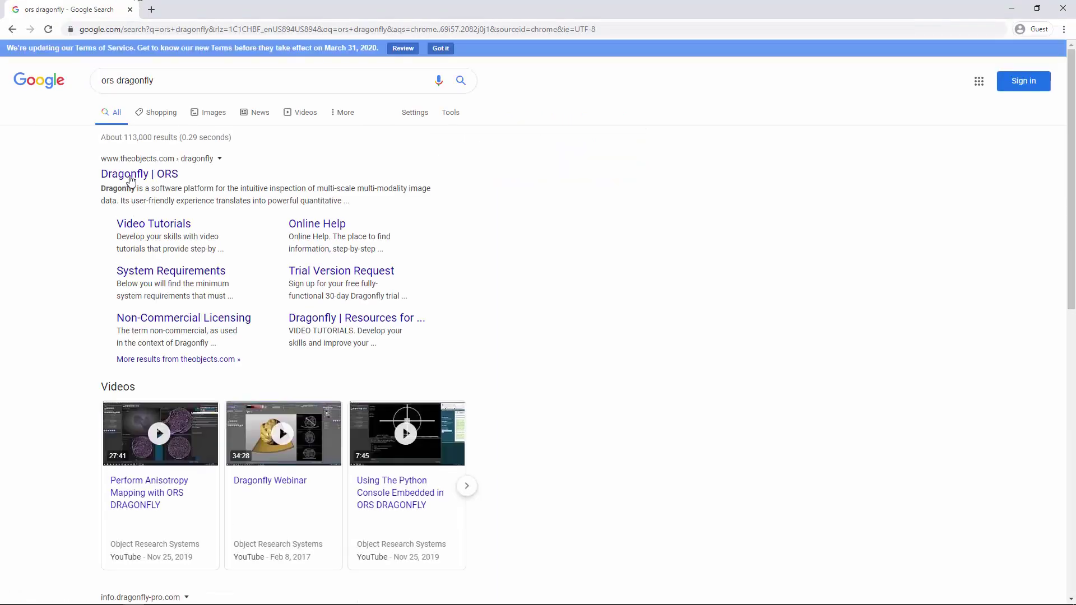
- Open the Dragonfly trial request page and choose Windows, then enter name, company and email
left_click(378, 280)
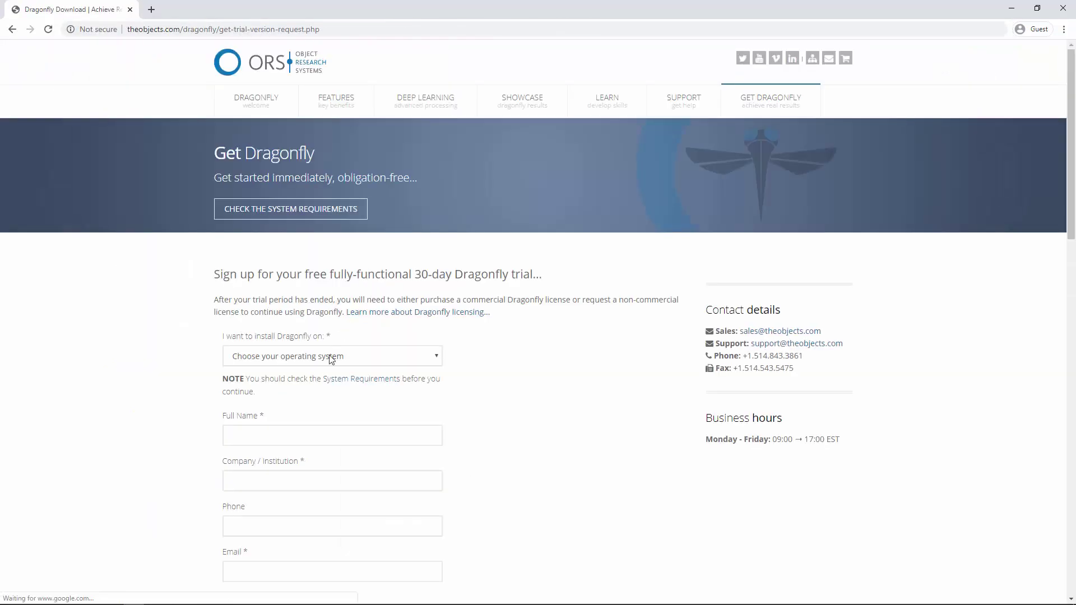
scroll(213, 274, "down", 4)
scroll(267, 264, "up", 2)
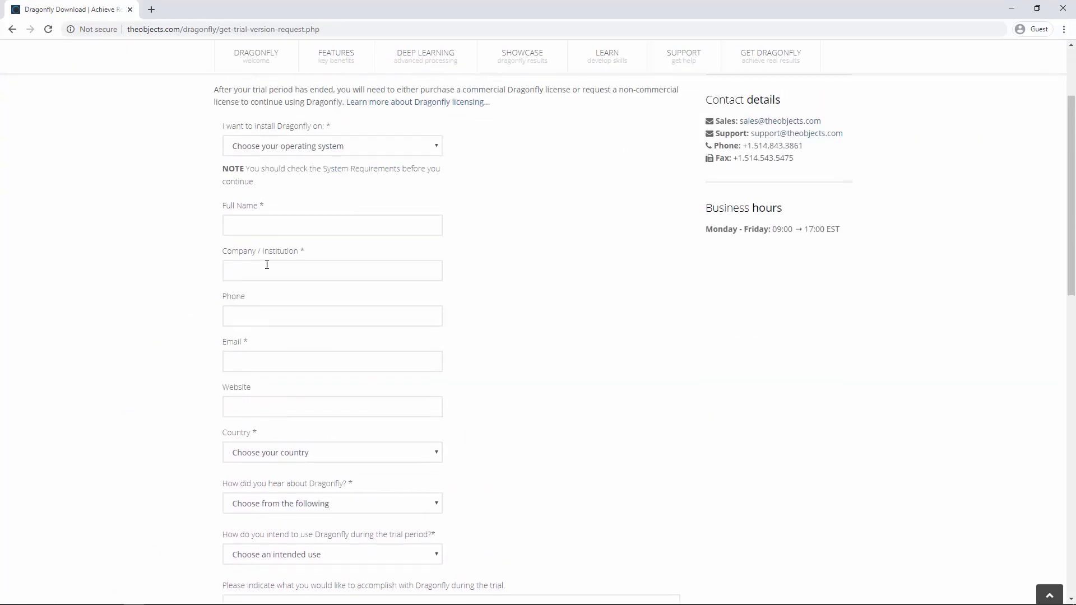
scroll(299, 219, "up", 2)
scroll(299, 219, "up", 1)
left_click(265, 354)
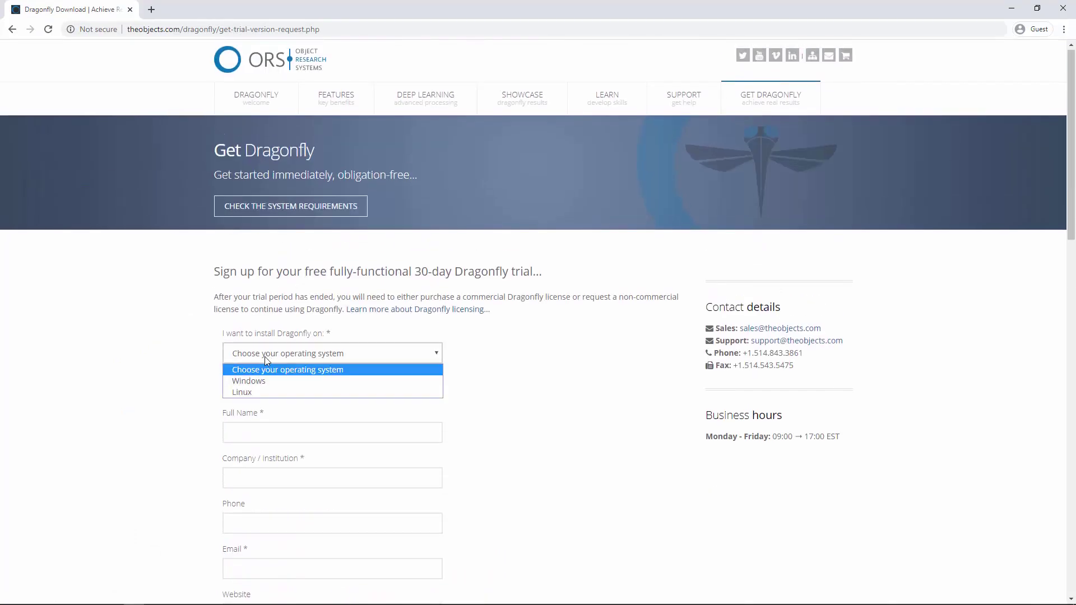
left_click(254, 383)
left_click(241, 433)
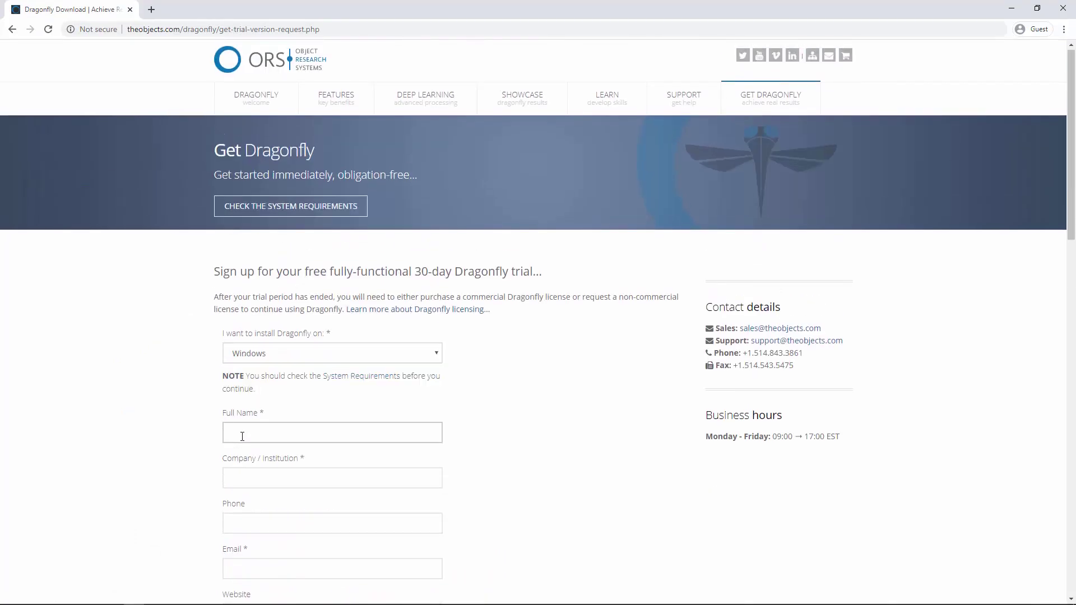
key("Tab")
type("Obj")
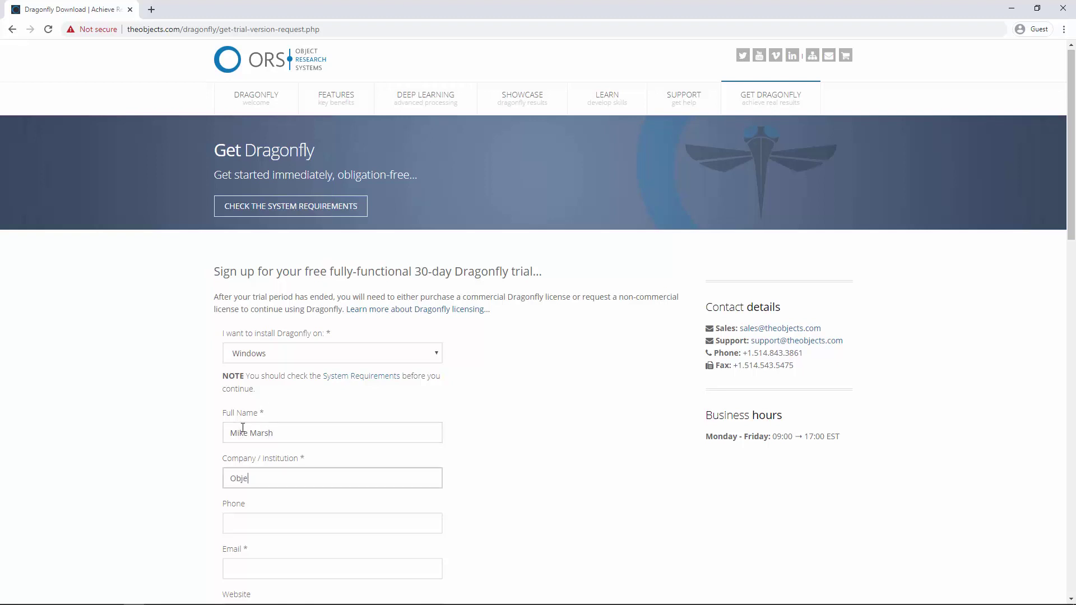
type("ect Resea")
type("rch Systems")
key("Tab")
key("Tab")
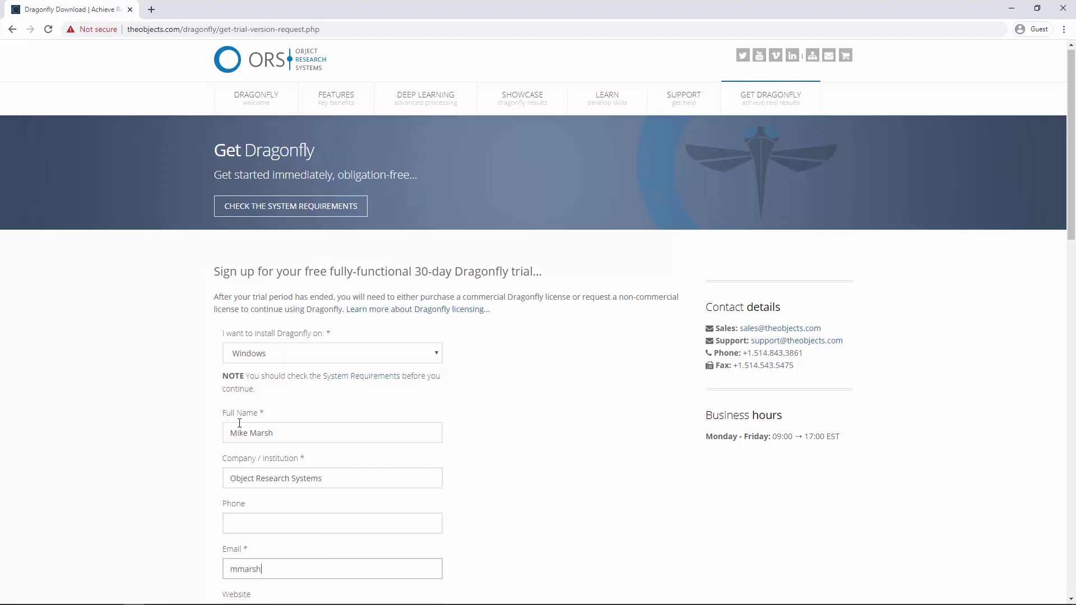
scroll(233, 423, "down", 3)
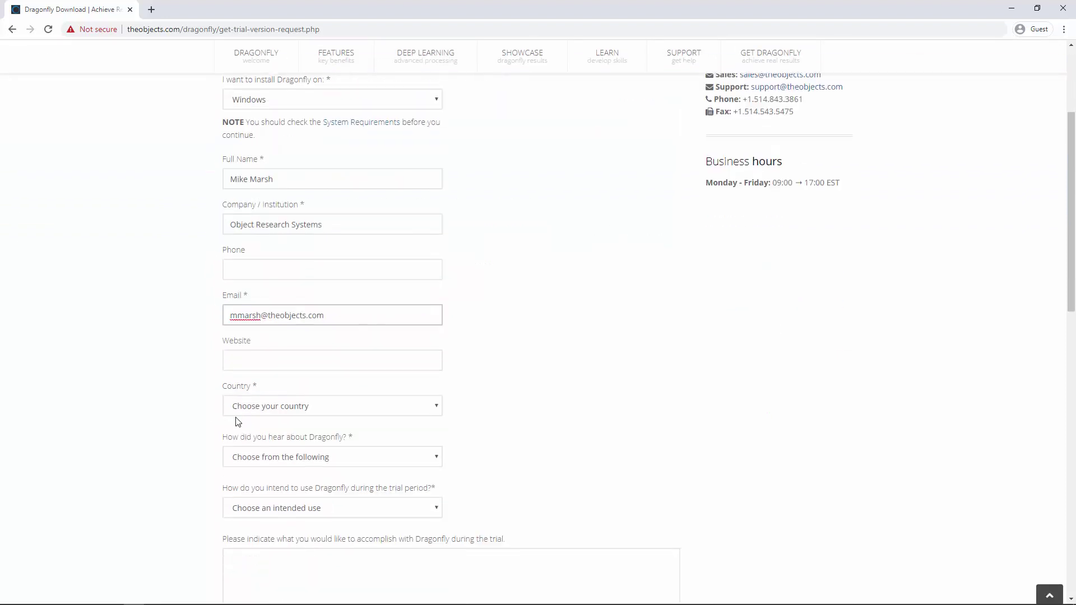
- Enter the website, choose United States of America, and pick Employer as the referral source
left_click(249, 344)
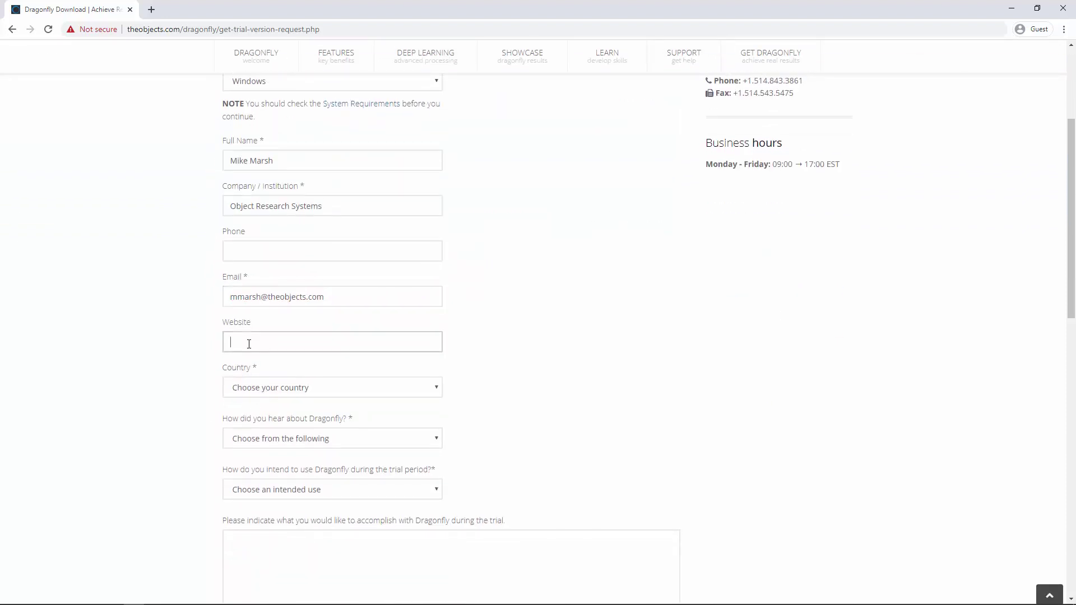
type("www")
type("theobject")
type("s.com")
type("/dragonfly")
left_click(295, 387)
type("un")
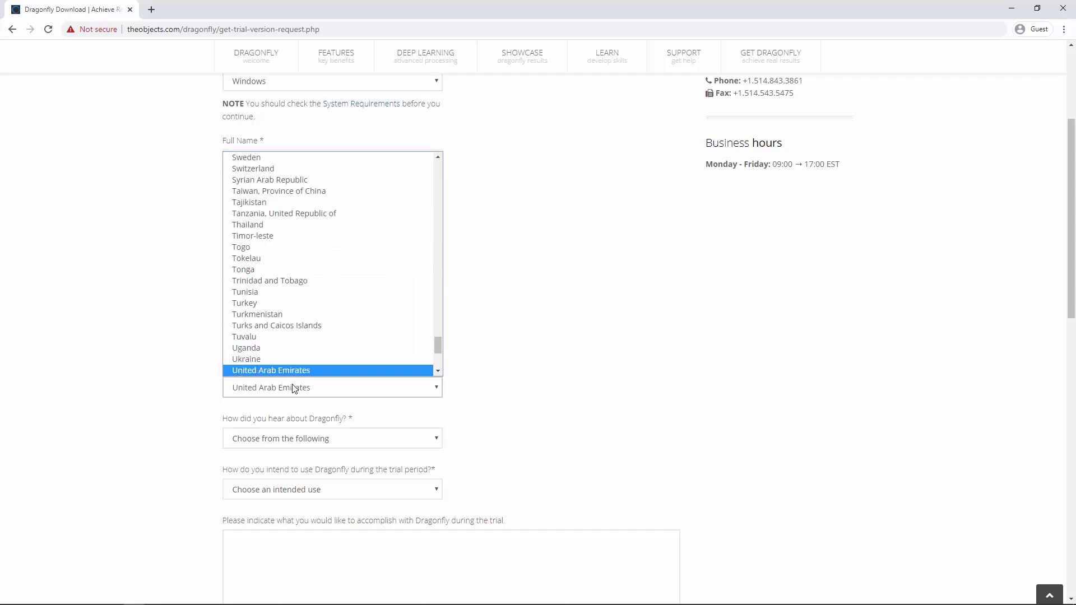
key("Down")
key("Down")
key("Return")
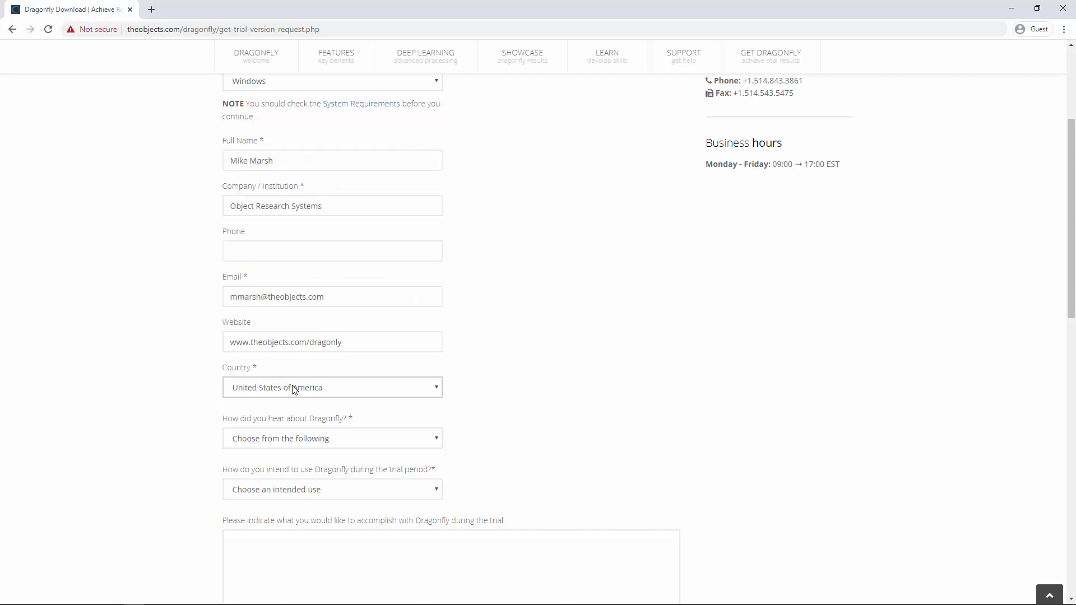
left_click(288, 441)
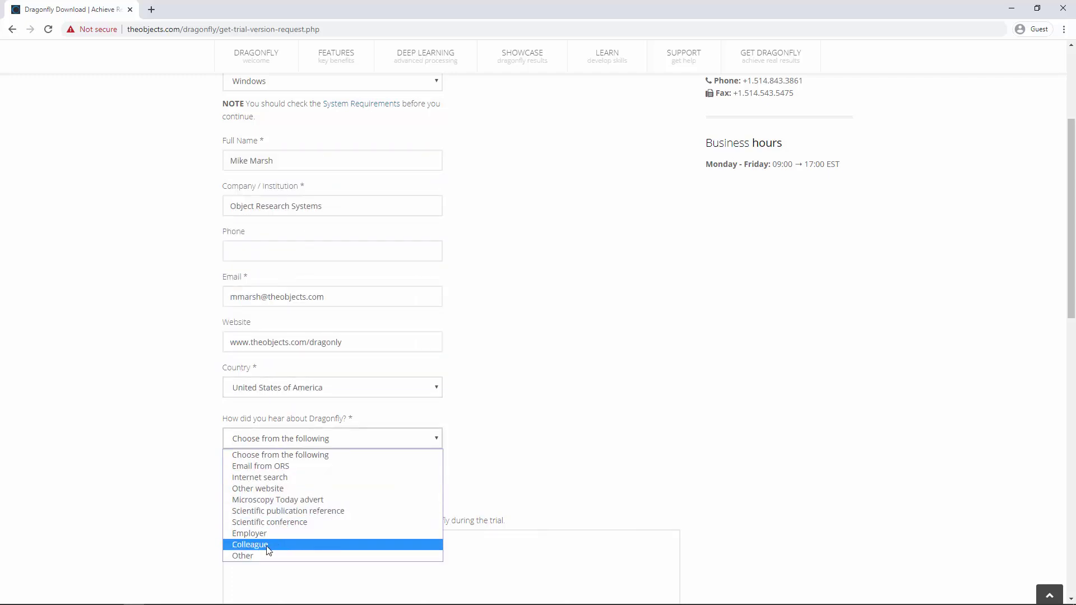
left_click(247, 539)
scroll(227, 471, "down", 2)
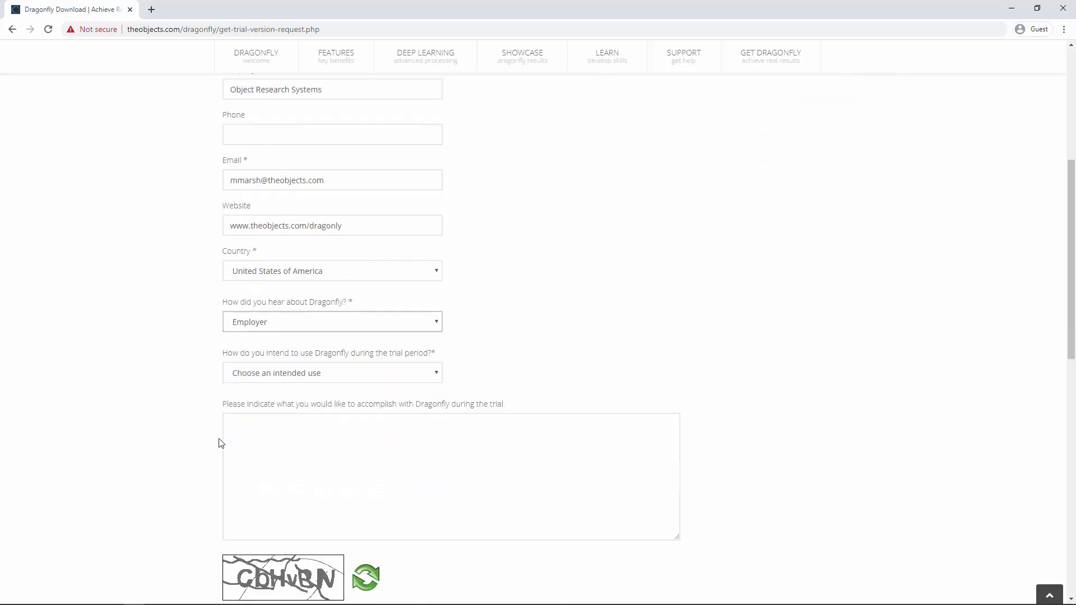
- Choose Commercial Research as the intended use and start entering the verification code
left_click(264, 363)
left_click(260, 399)
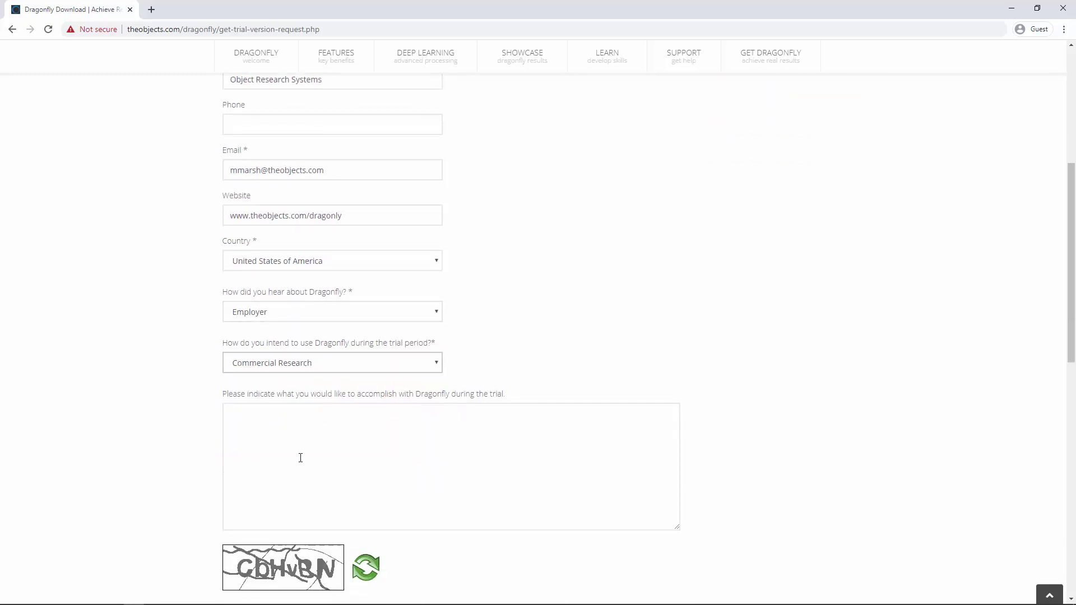
scroll(299, 495, "down", 2)
scroll(299, 495, "down", 2)
left_click(258, 362)
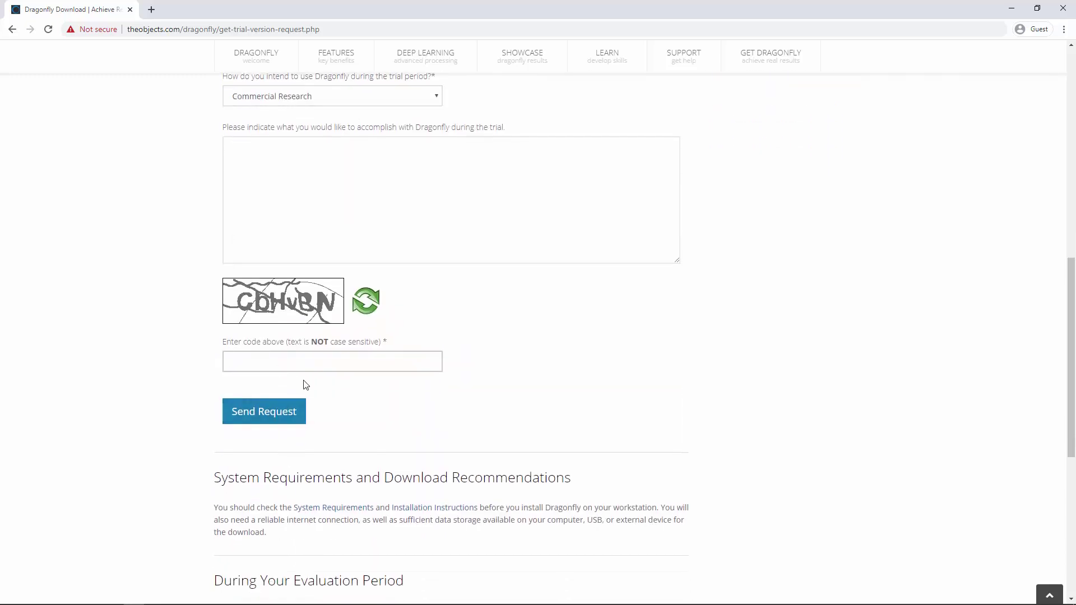
type("CbHv")
type("BN")
- Submit the completed Dragonfly trial request form
left_click(286, 421)
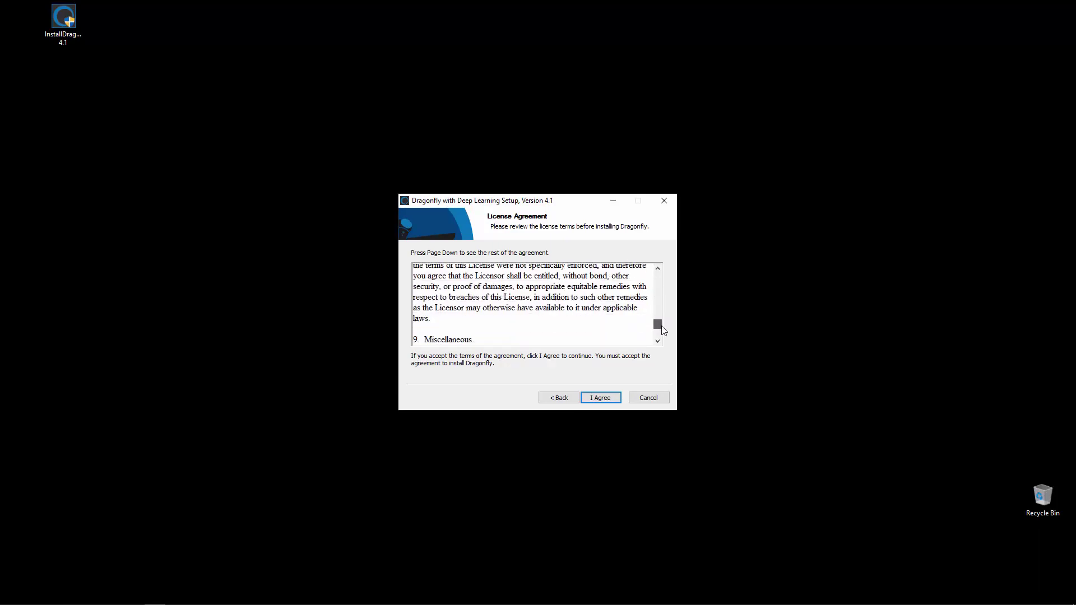
left_click_drag(662, 323, 662, 334)
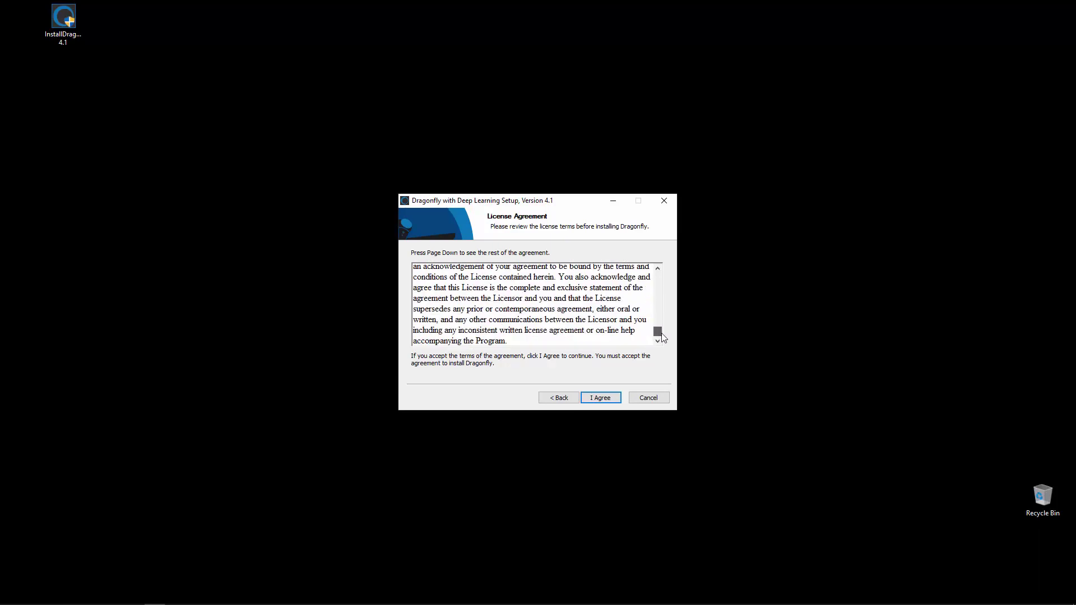
- Agree to the Dragonfly license agreement after scrolling through it
left_click(600, 398)
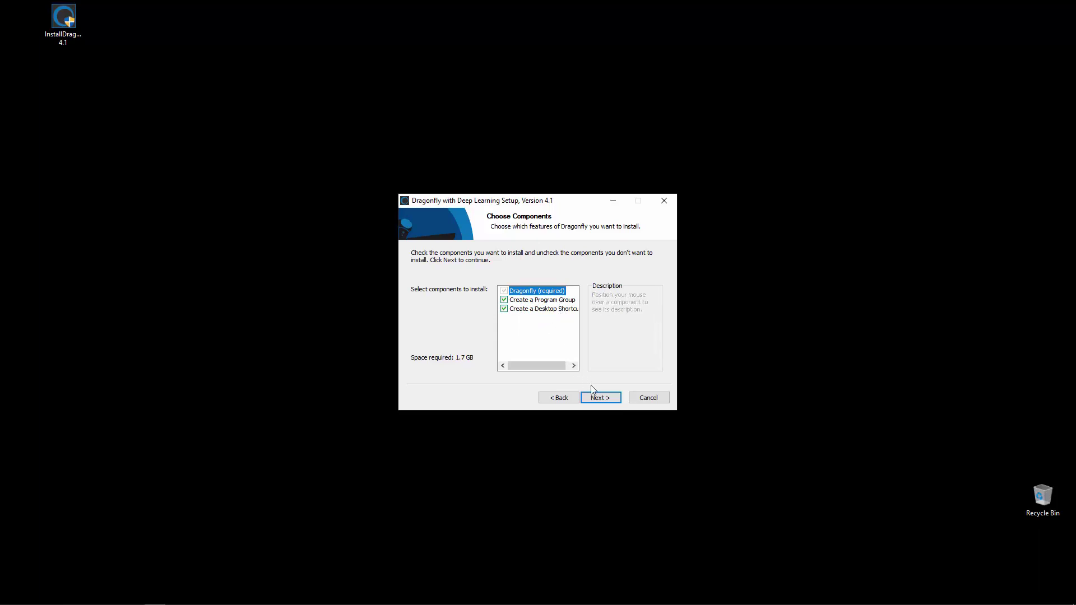
- Keep default components, create shortcuts for all users, and set the destination to Dragonfly41
left_click(599, 401)
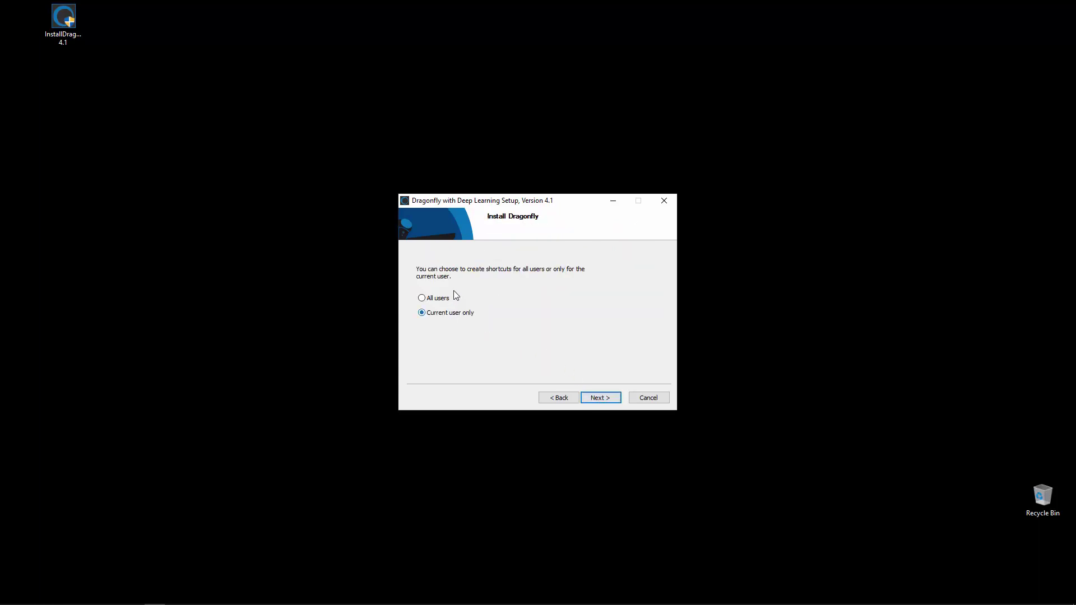
left_click(432, 303)
left_click(594, 397)
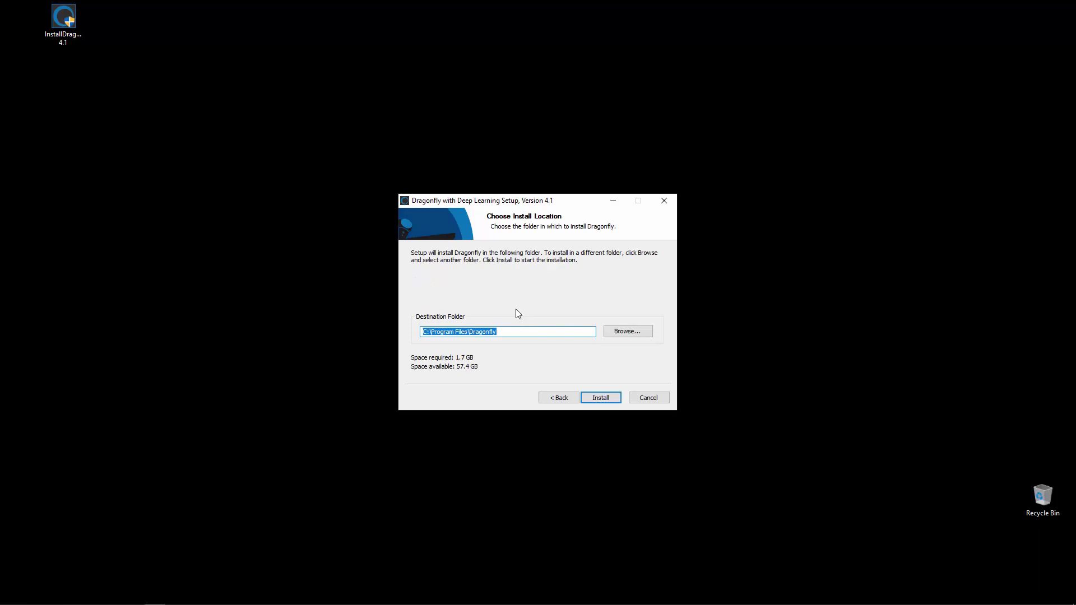
left_click(513, 333)
type("1")
- Install Dragonfly into C:\Program Files\Dragonfly41 and launch it
left_click(608, 396)
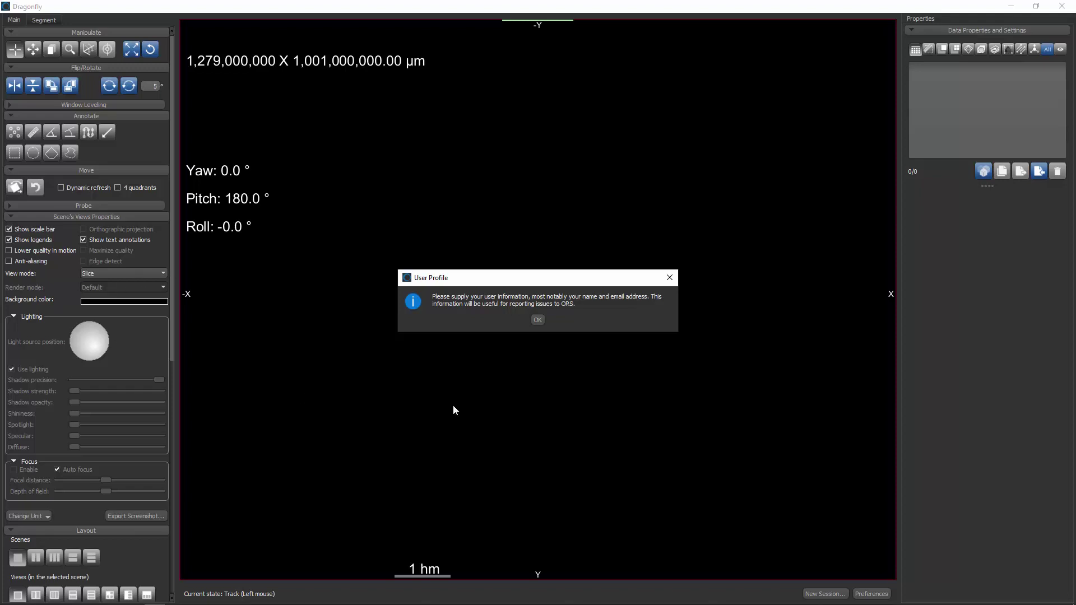
- Save the profile with organization and copyright '(C) 2020 Object Research Systems'
left_click(538, 321)
type("Mike")
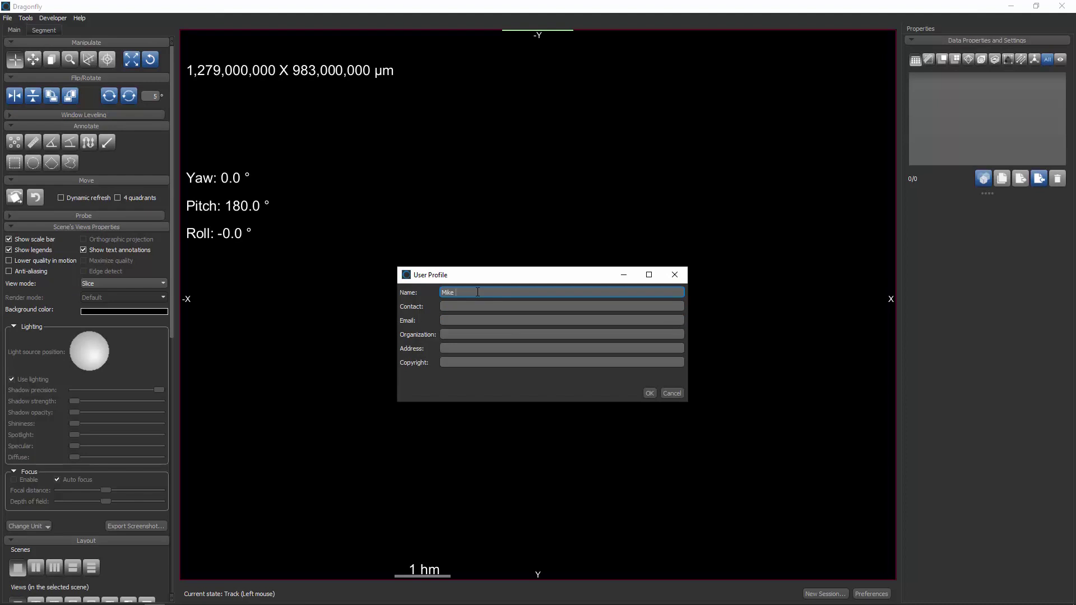
type("Mar")
key("Tab")
type("O")
type("ect Research")
type(" Systems")
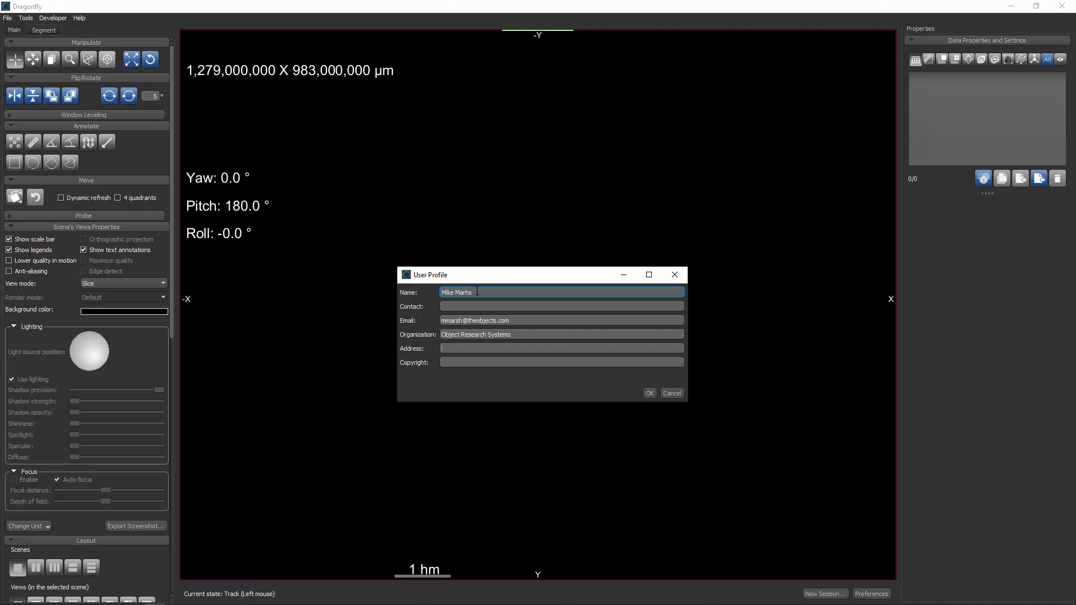
type("(C")
type(" 20")
type("20")
type("In")
type(" Object Rese")
type("arch Systems")
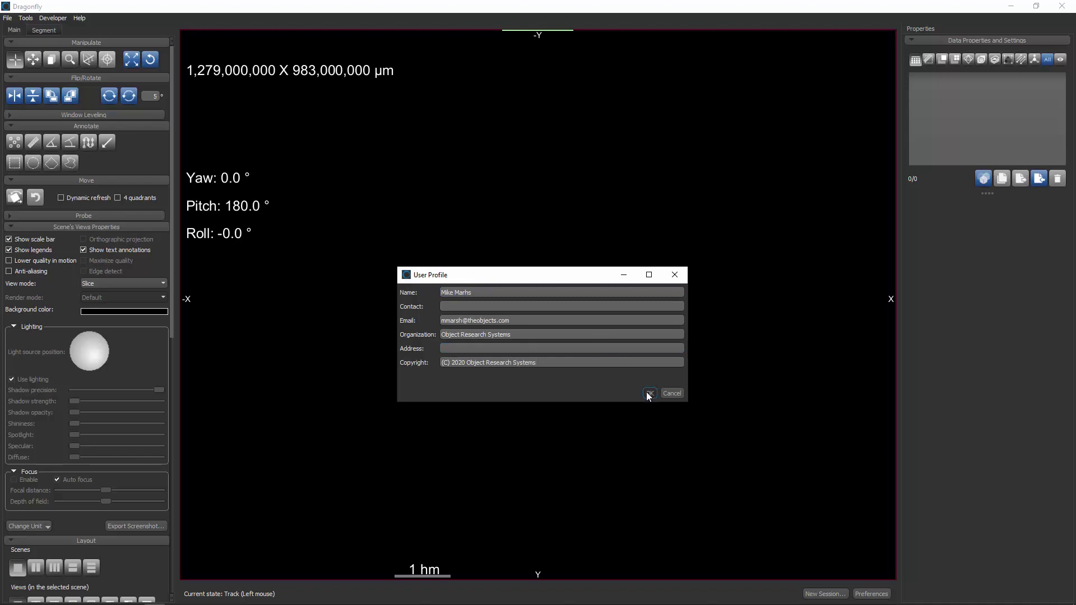
left_click(648, 394)
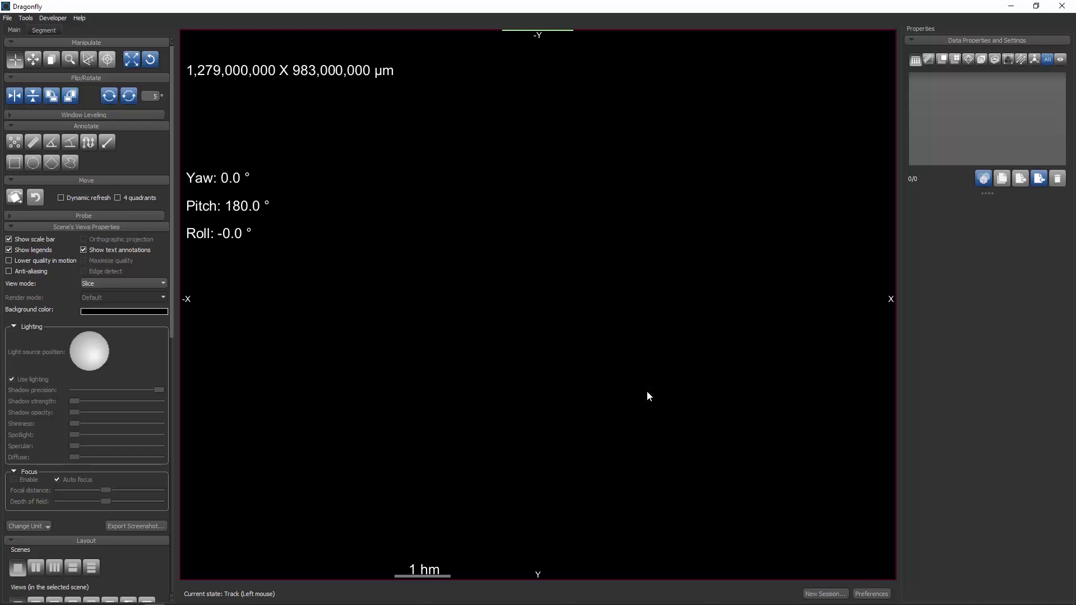